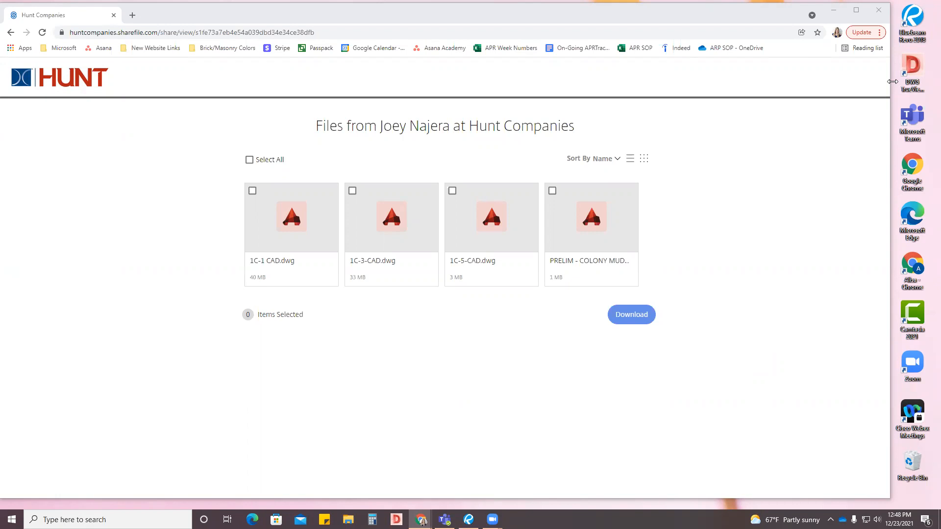
Download 1C-5-CAD.dwg from the shared files and open the downloaded copy in DWG TrueView.
{"action": "left_click_drag", "start_coordinate": [893, 81], "coordinate": [931, 81]}
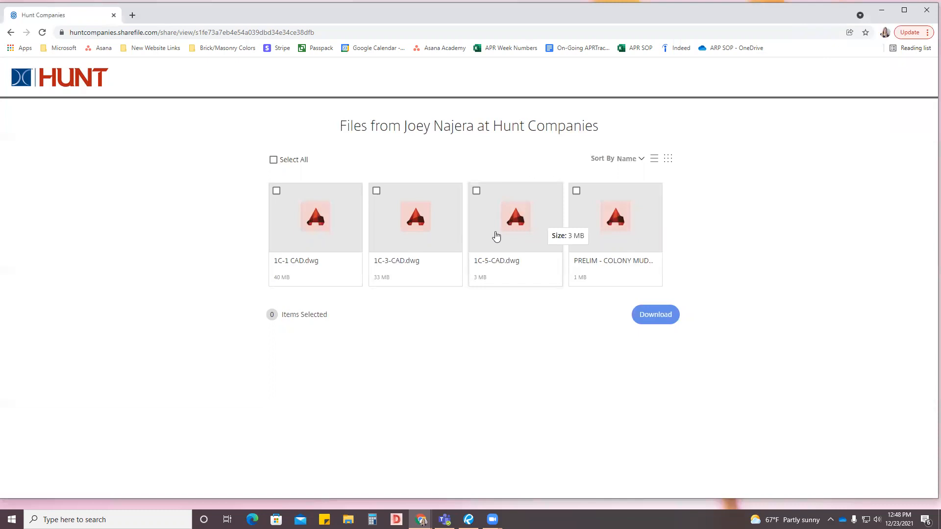
{"action": "left_click", "coordinate": [509, 228]}
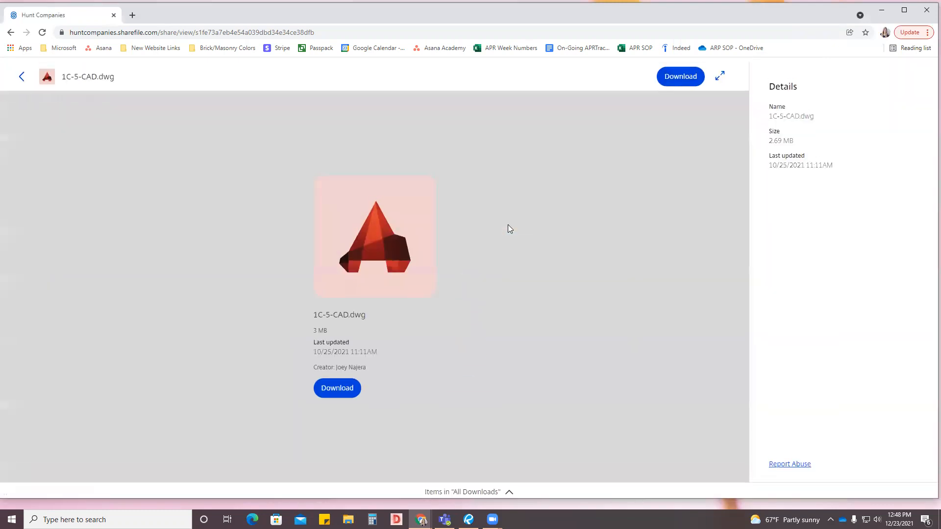
{"action": "left_click", "coordinate": [337, 384]}
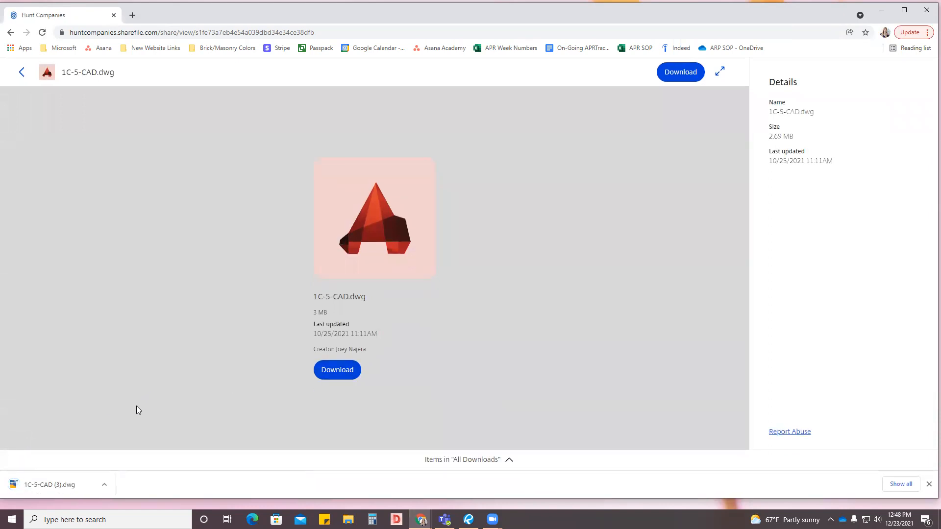
{"action": "left_click", "coordinate": [73, 486]}
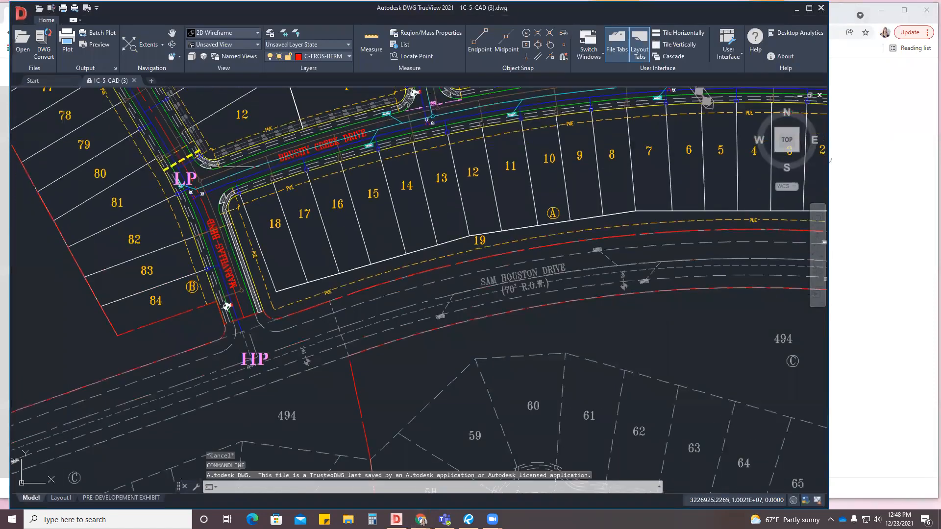
Start plotting the drawing from the previous plot setup, with AutoCAD PDF (Web and Mobile).pc3 as the plotter.
{"action": "left_click", "coordinate": [176, 57]}
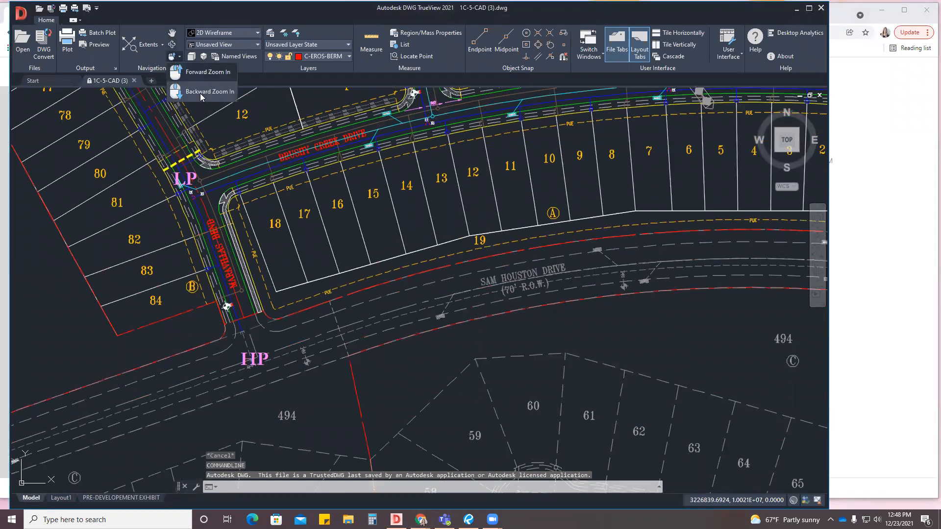
{"action": "left_click", "coordinate": [201, 72]}
{"action": "scroll", "coordinate": [402, 265], "scroll_direction": "down", "scroll_amount": 5}
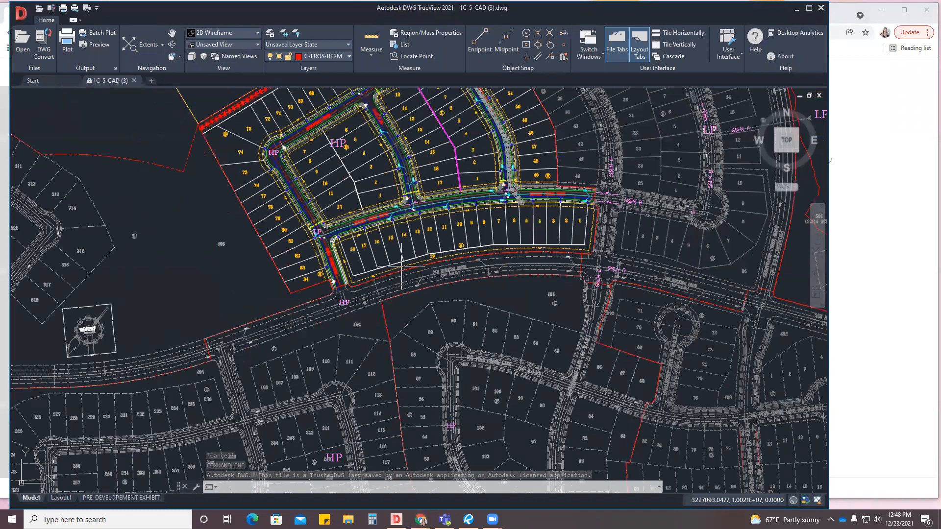
{"action": "scroll", "coordinate": [401, 265], "scroll_direction": "down", "scroll_amount": 3}
{"action": "left_click", "coordinate": [172, 33]}
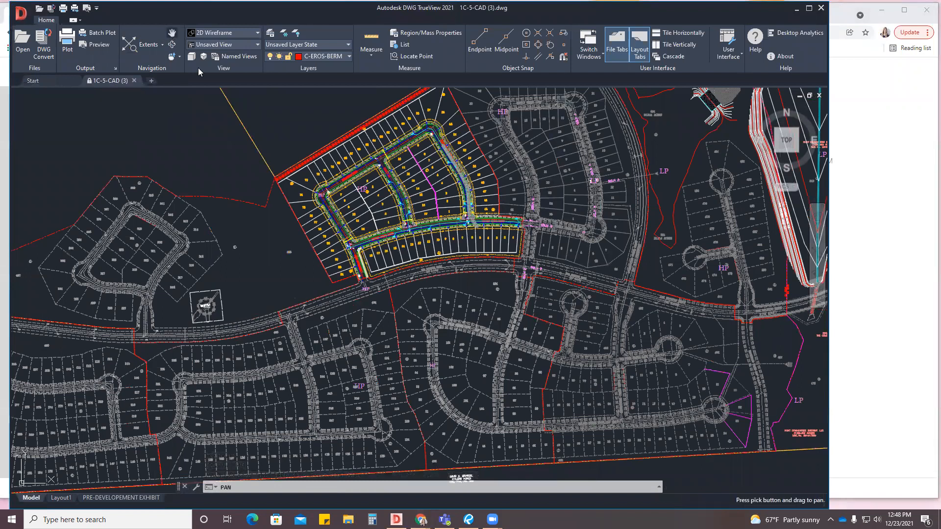
{"action": "mouse_move", "coordinate": [379, 159]}
{"action": "left_mouse_down"}
{"action": "mouse_move", "coordinate": [373, 222]}
{"action": "mouse_move", "coordinate": [396, 242]}
{"action": "left_mouse_up"}
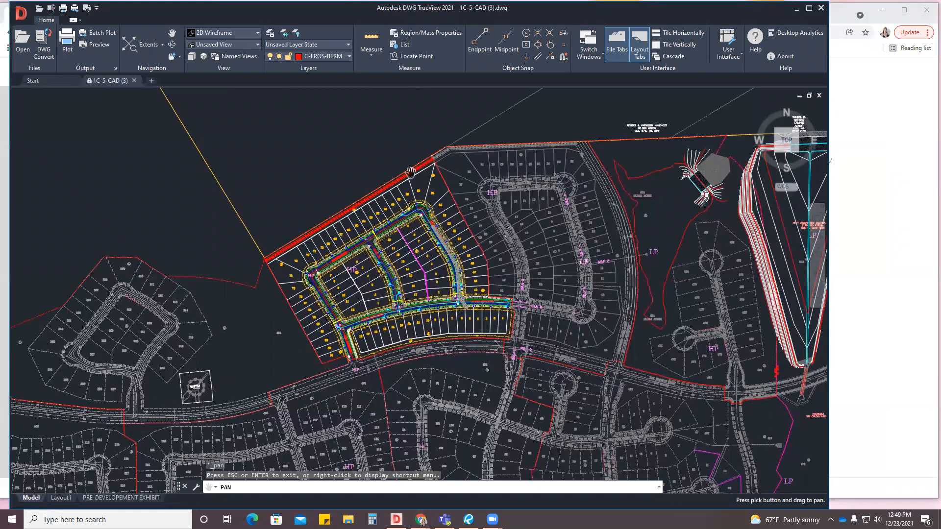
{"action": "left_click_drag", "start_coordinate": [411, 198], "coordinate": [414, 203]}
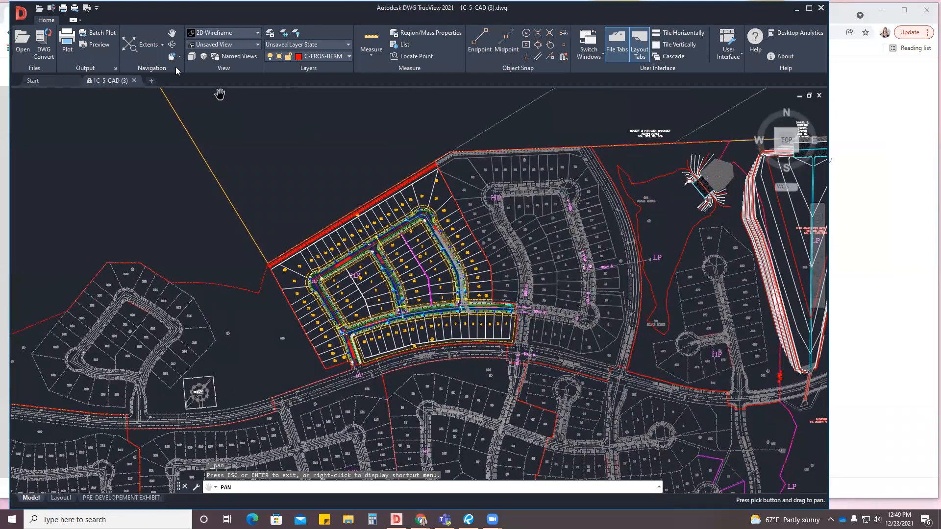
{"action": "left_click", "coordinate": [67, 39]}
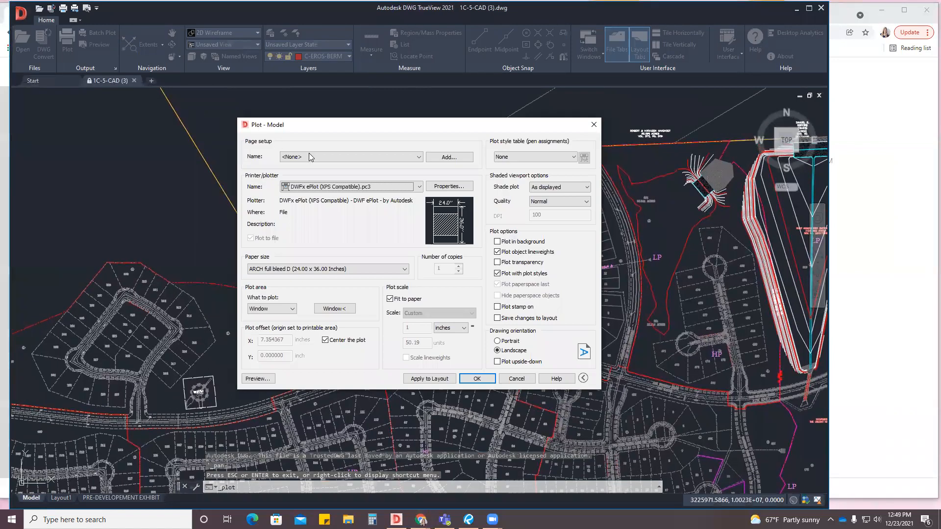
{"action": "left_click", "coordinate": [314, 158]}
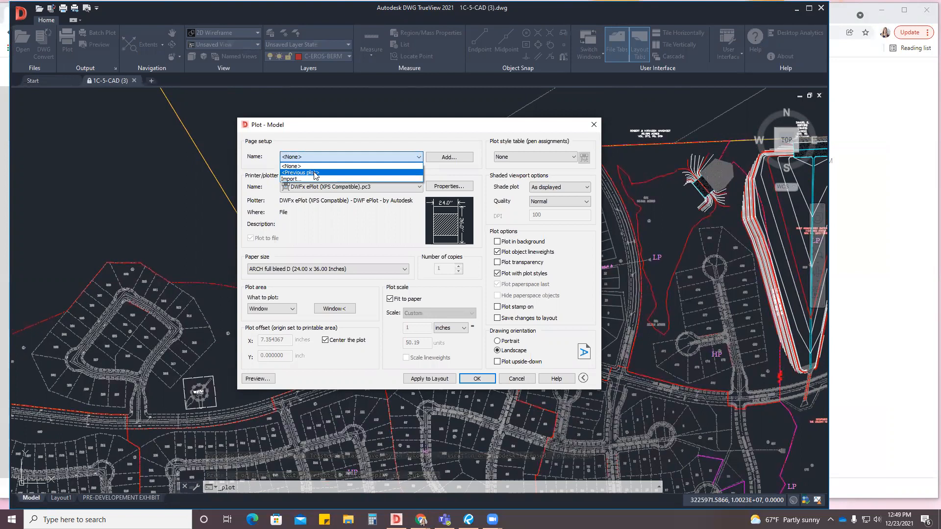
{"action": "left_click", "coordinate": [315, 172]}
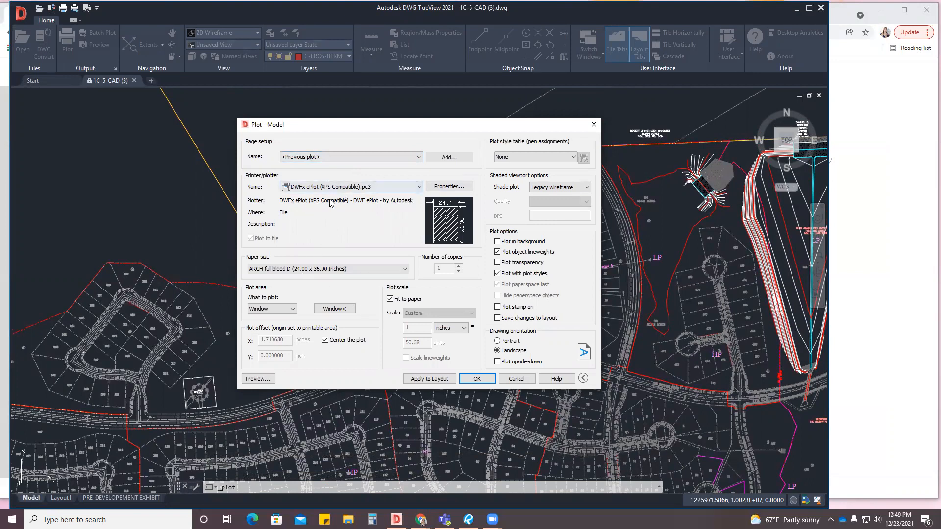
{"action": "left_click", "coordinate": [358, 190]}
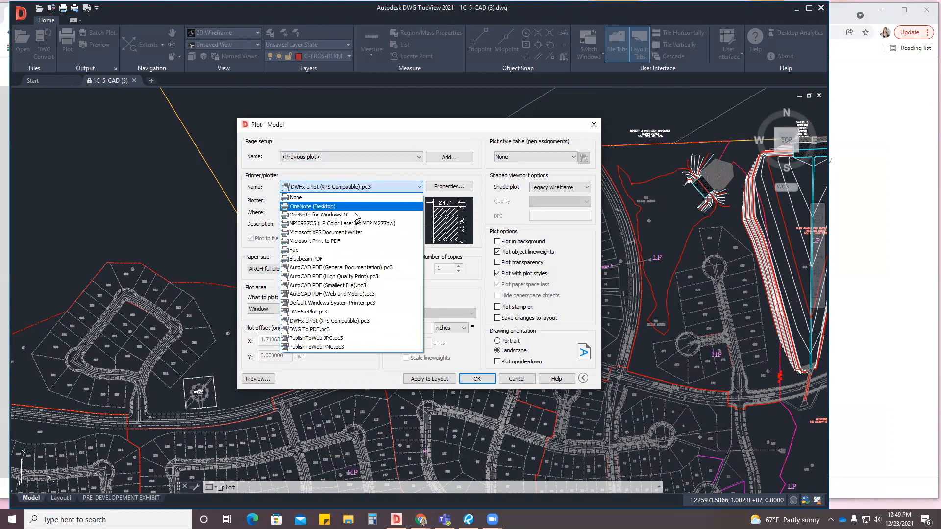
{"action": "left_click", "coordinate": [351, 295]}
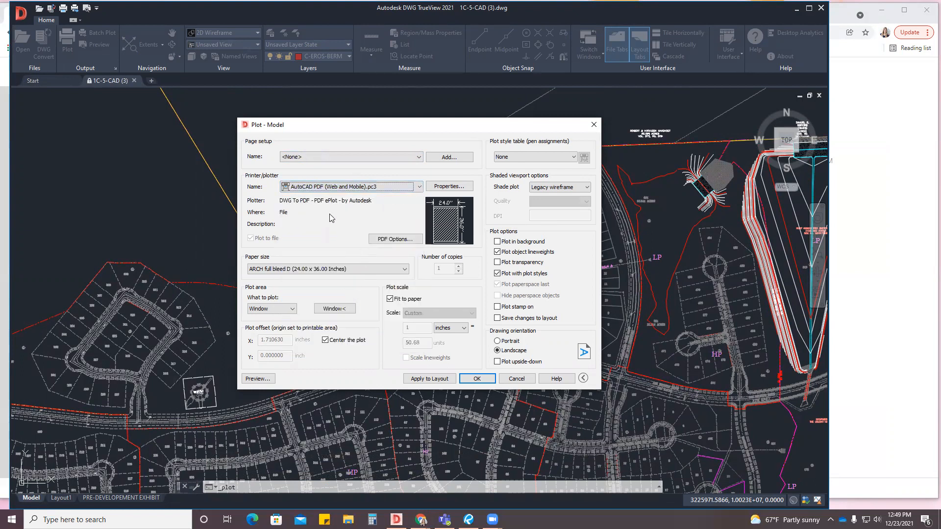
Choose the ARCH full bleed D (24.00 x 36.00 Inches) paper and define a plot window around the coloured lot section.
{"action": "left_click", "coordinate": [285, 271]}
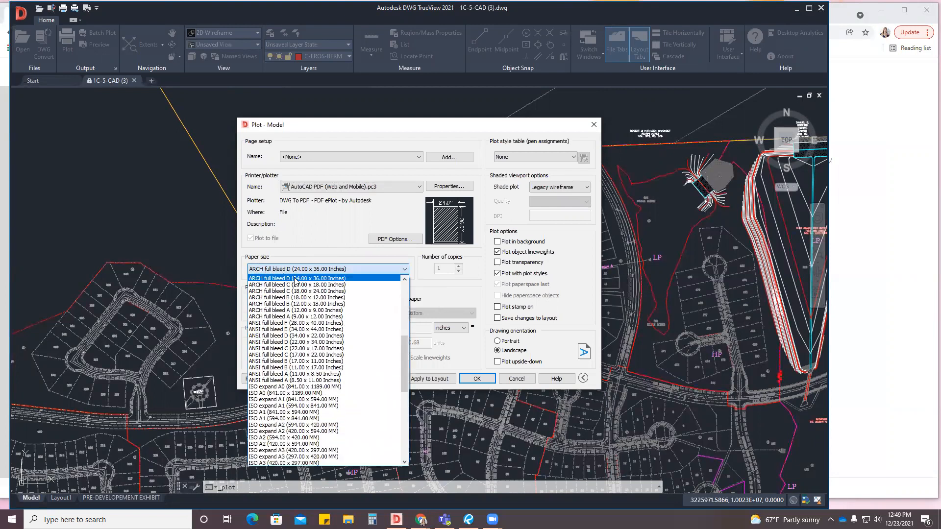
{"action": "left_click", "coordinate": [287, 278]}
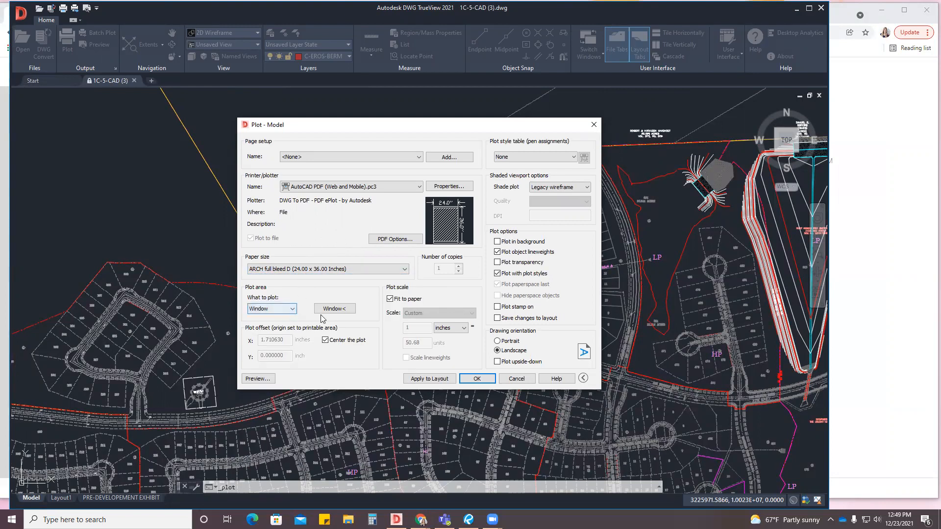
{"action": "left_click", "coordinate": [273, 312]}
{"action": "left_click", "coordinate": [269, 337]}
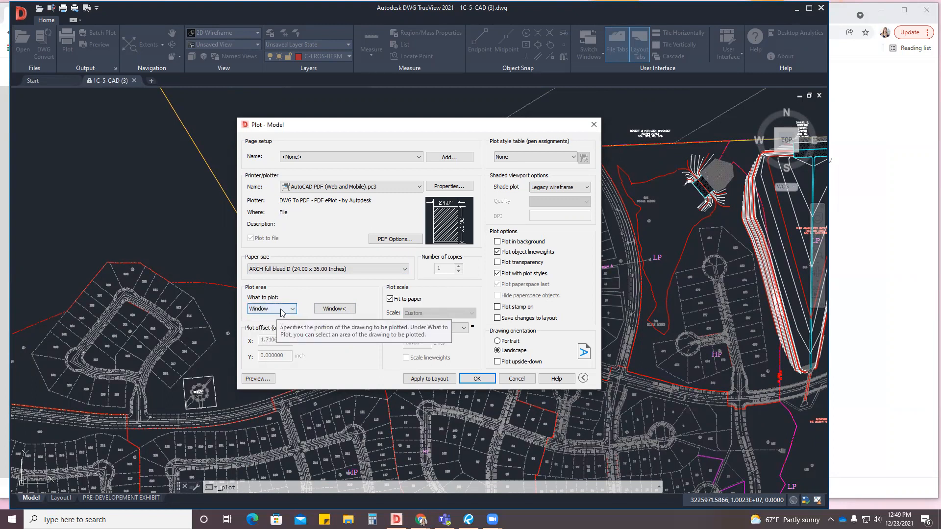
{"action": "left_click", "coordinate": [335, 309]}
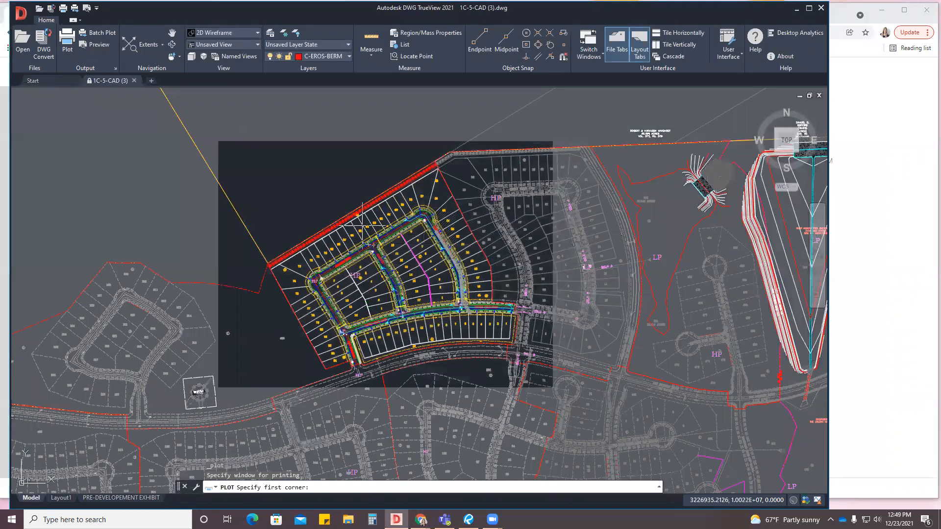
{"action": "left_click", "coordinate": [217, 142]}
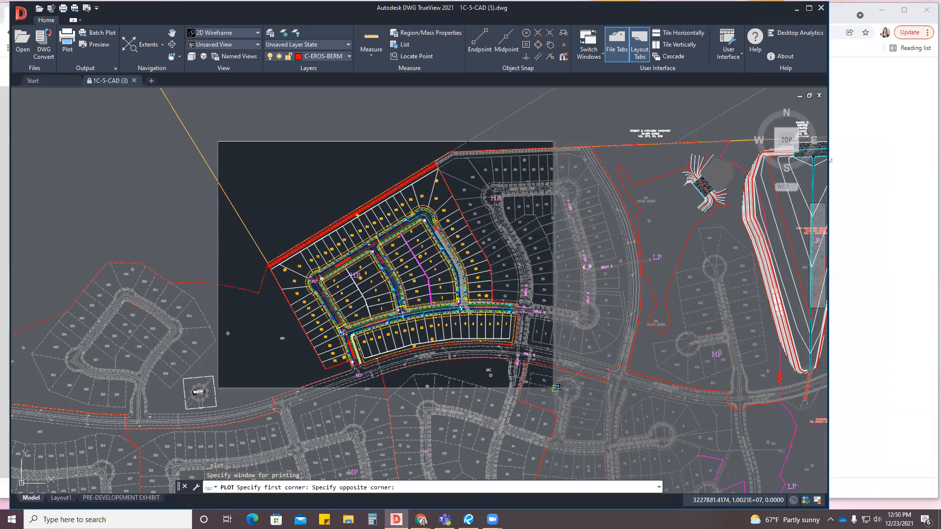
{"action": "left_click", "coordinate": [558, 386]}
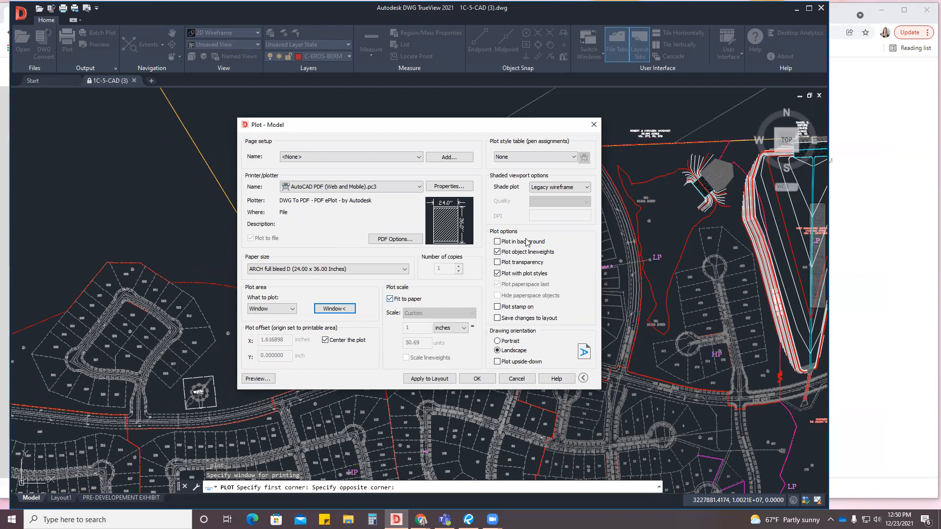
Choose None for the plot style table, preview the landscape plot, and close the preview.
{"action": "left_click", "coordinate": [527, 158]}
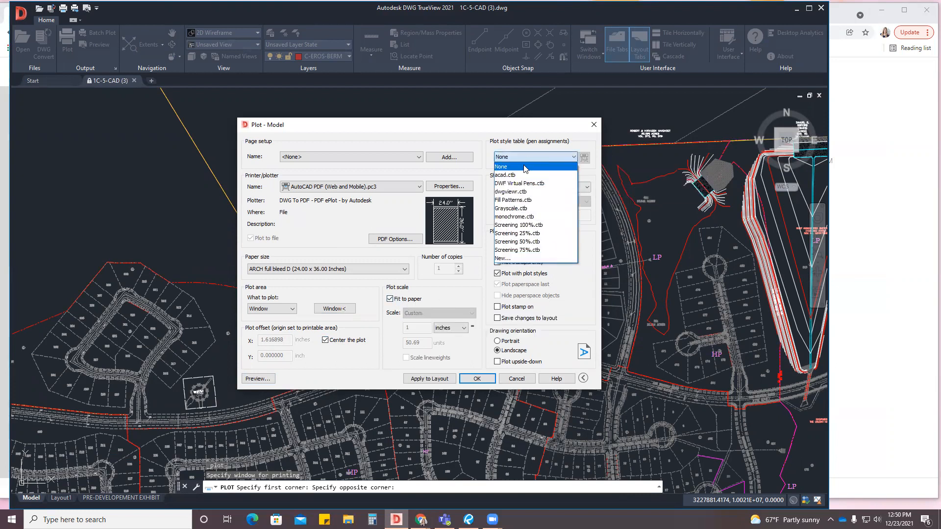
{"action": "left_click", "coordinate": [525, 168]}
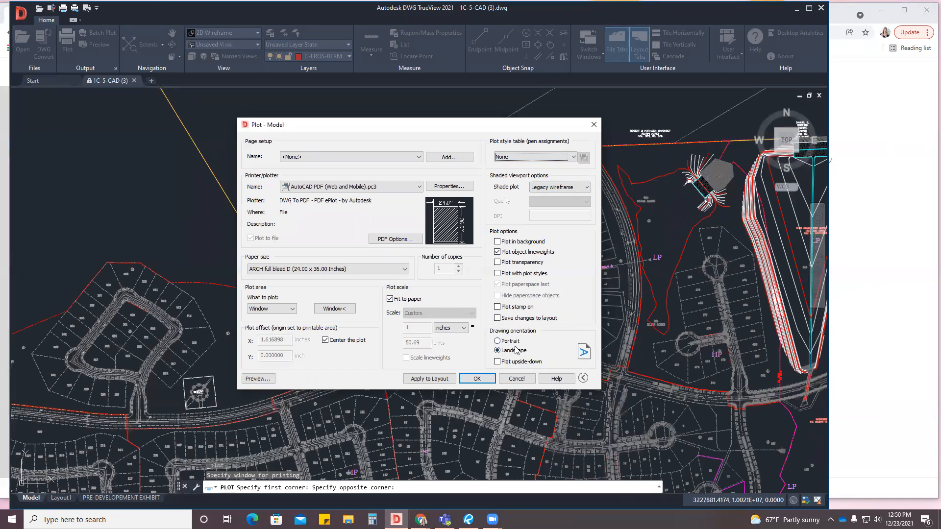
{"action": "left_click", "coordinate": [258, 379]}
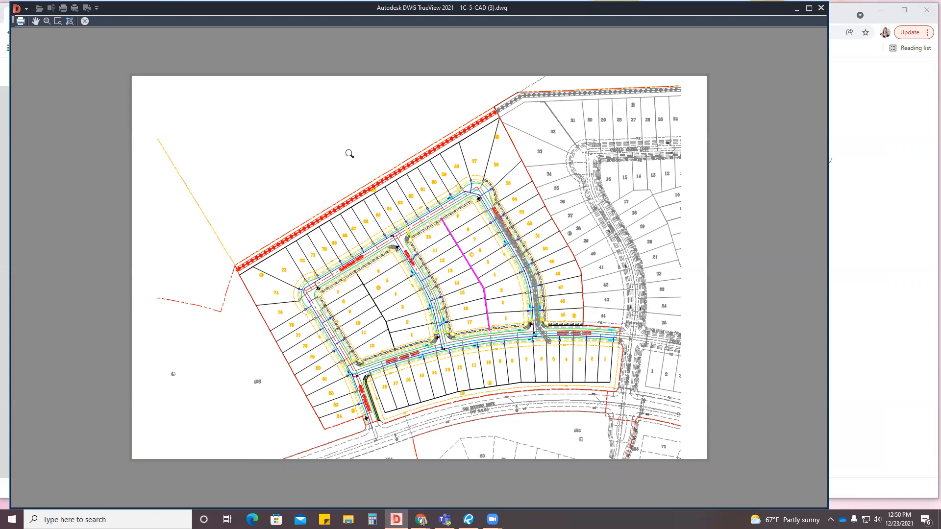
{"action": "left_click", "coordinate": [84, 22]}
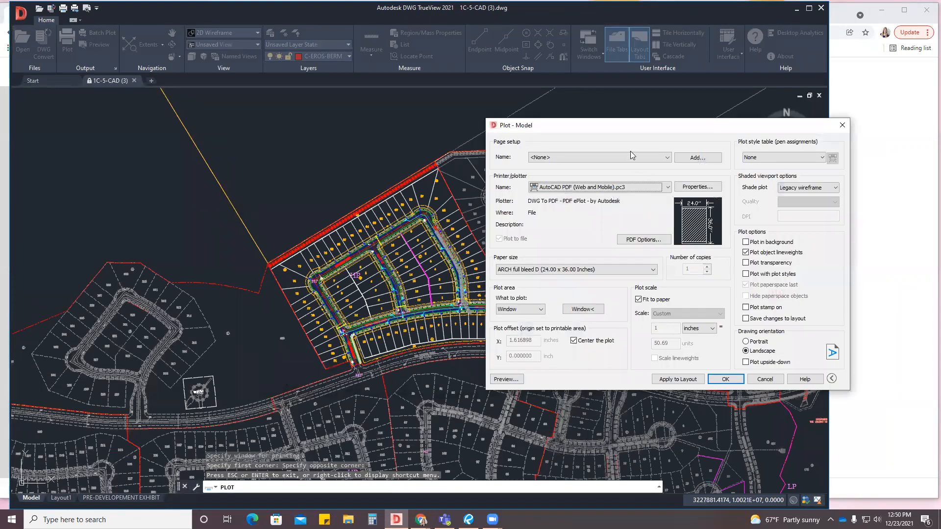
Reload the previous plot page setup and reselect AutoCAD PDF (Web and Mobile).pc3 as the plotter.
{"action": "left_click_drag", "start_coordinate": [614, 130], "coordinate": [519, 133]}
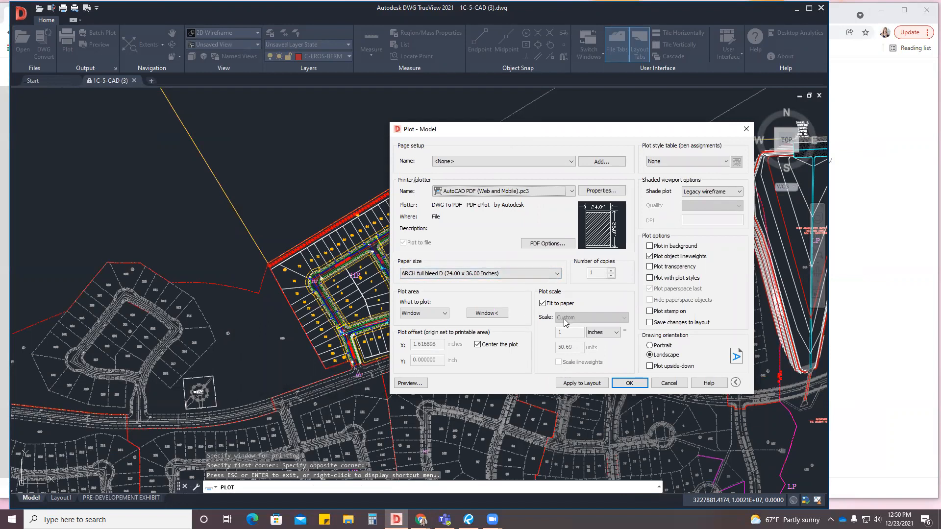
{"action": "left_click_drag", "start_coordinate": [539, 136], "coordinate": [528, 135]}
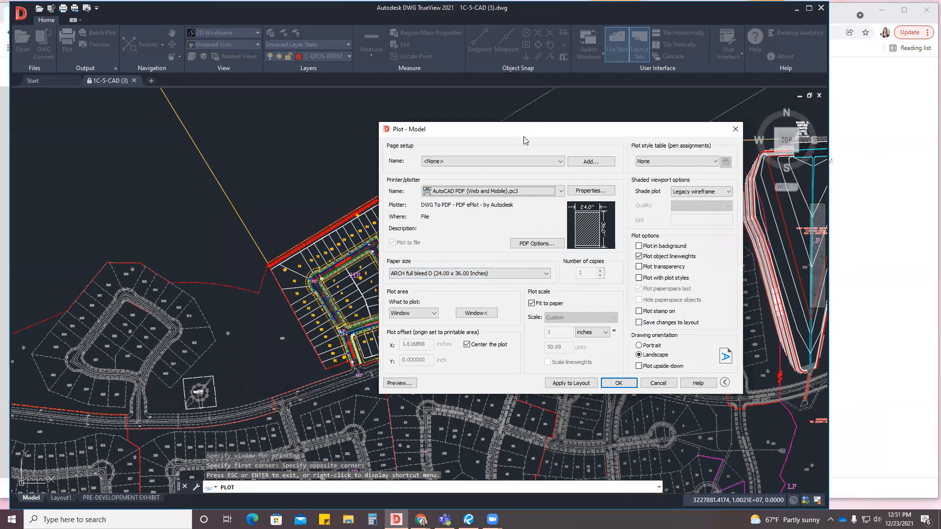
{"action": "left_click", "coordinate": [493, 162]}
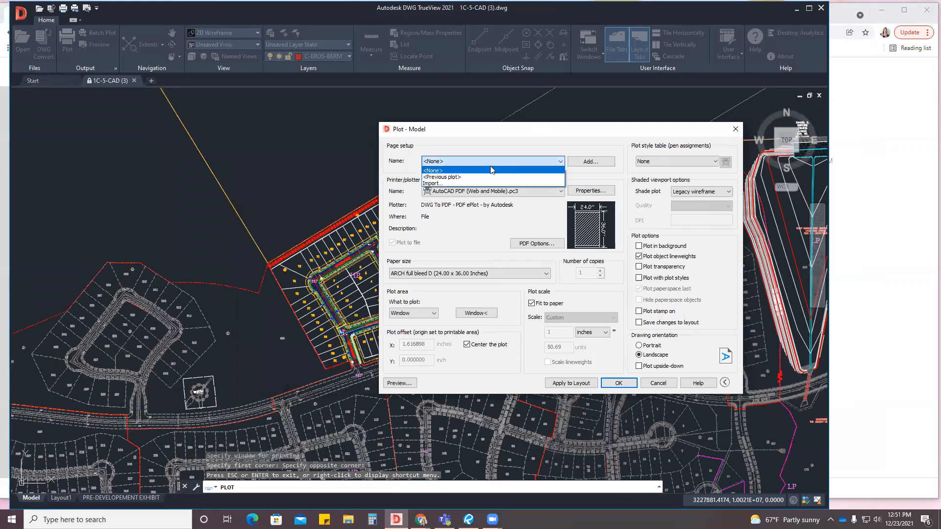
{"action": "left_click", "coordinate": [463, 177]}
{"action": "left_click", "coordinate": [445, 191]}
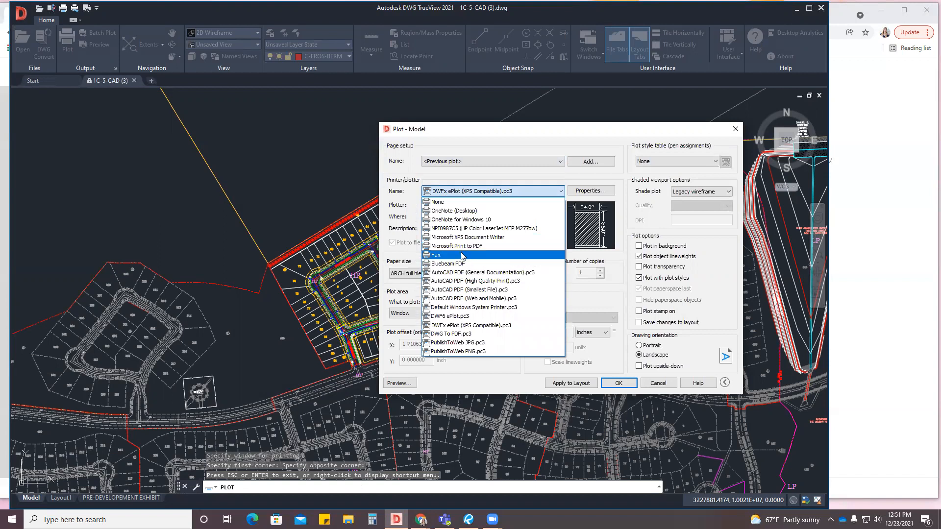
{"action": "left_click", "coordinate": [460, 299]}
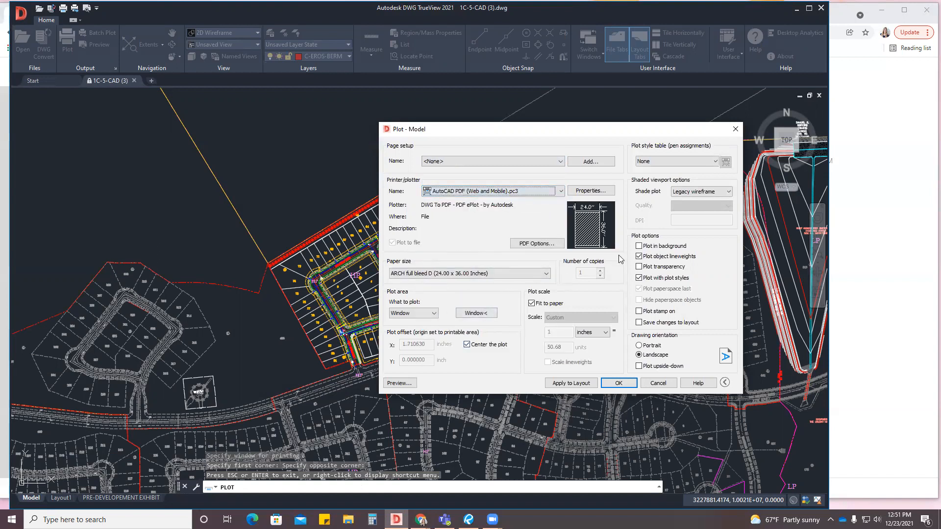
Plot the drawing to the Desktop as a PDF named 1C-5-CAD (3)-Model.pdf.
{"action": "left_click", "coordinate": [621, 386]}
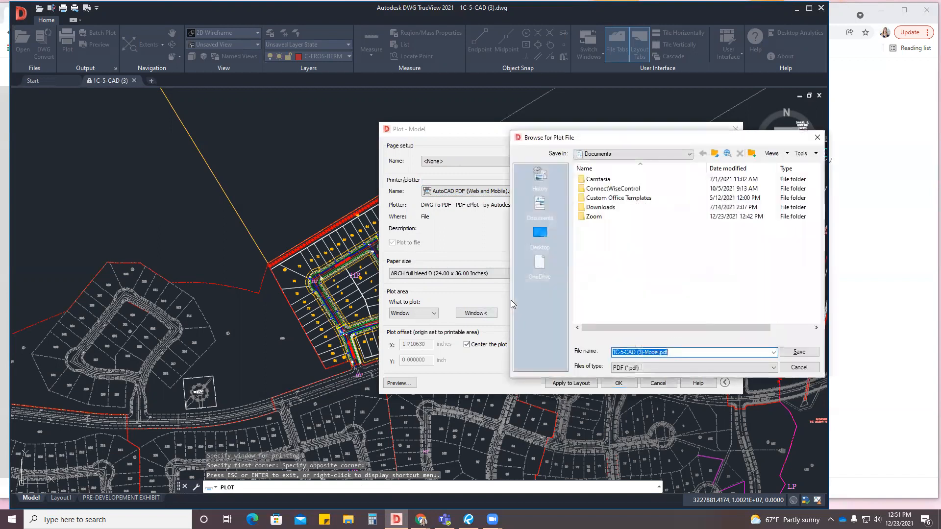
{"action": "left_click", "coordinate": [540, 233]}
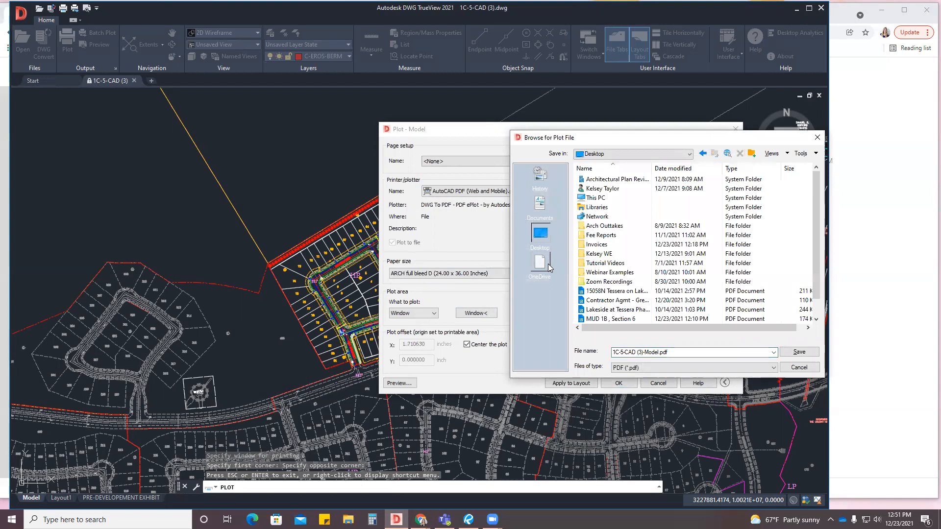
{"action": "left_click", "coordinate": [677, 352]}
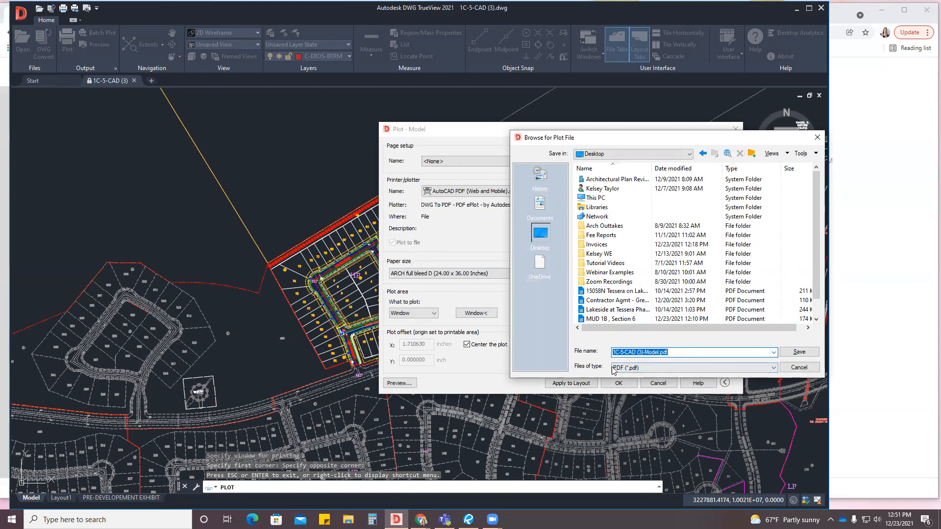
{"action": "left_click", "coordinate": [655, 368]}
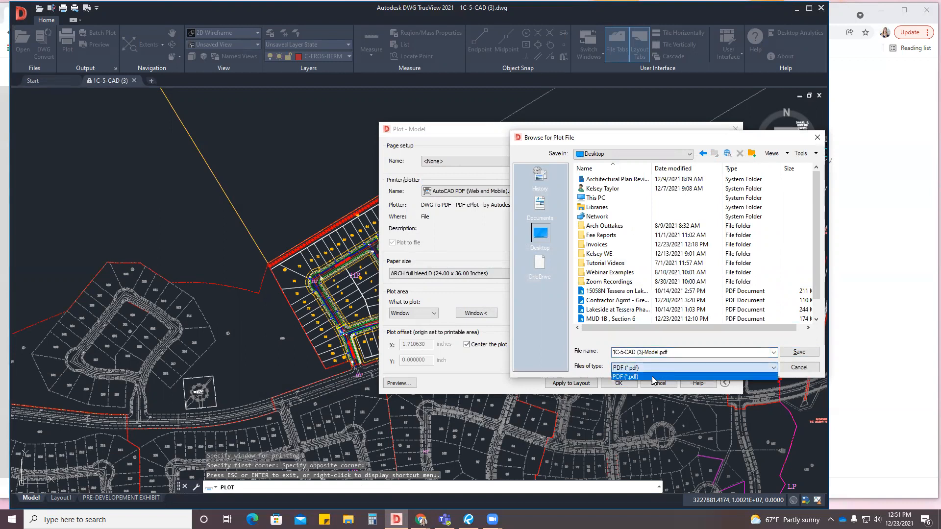
{"action": "left_click", "coordinate": [654, 376]}
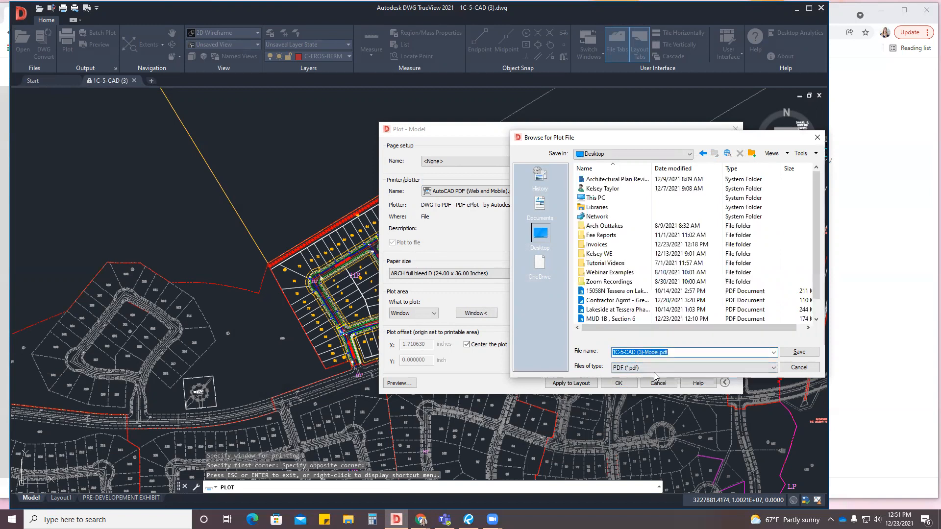
{"action": "left_click", "coordinate": [800, 352]}
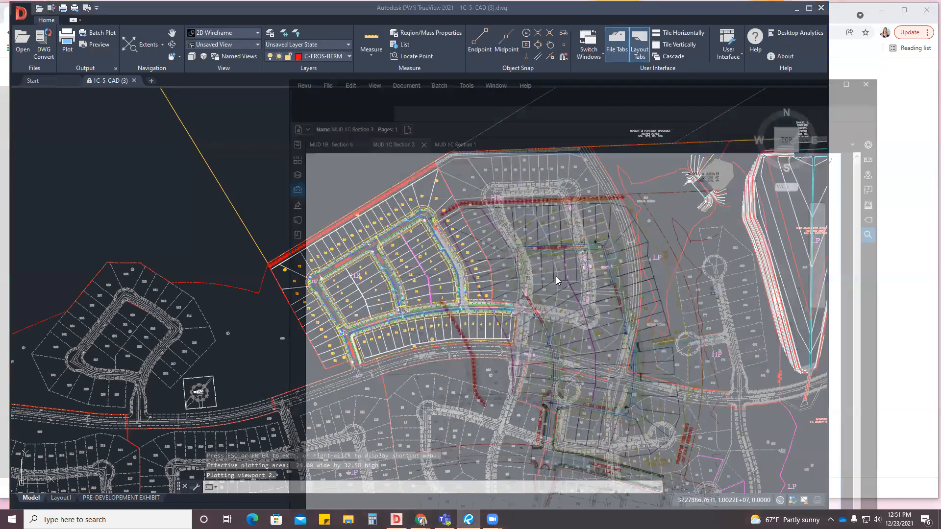
{"action": "scroll", "coordinate": [616, 256], "scroll_direction": "down", "scroll_amount": 3}
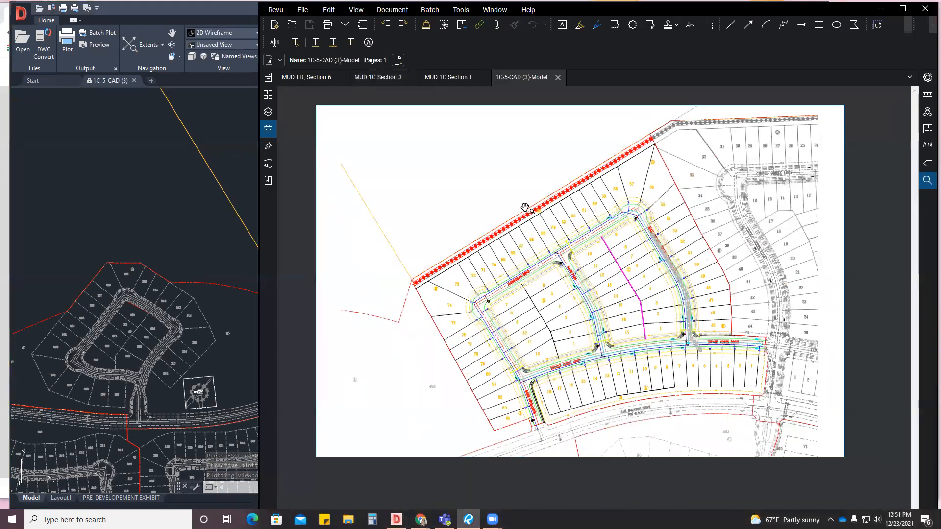